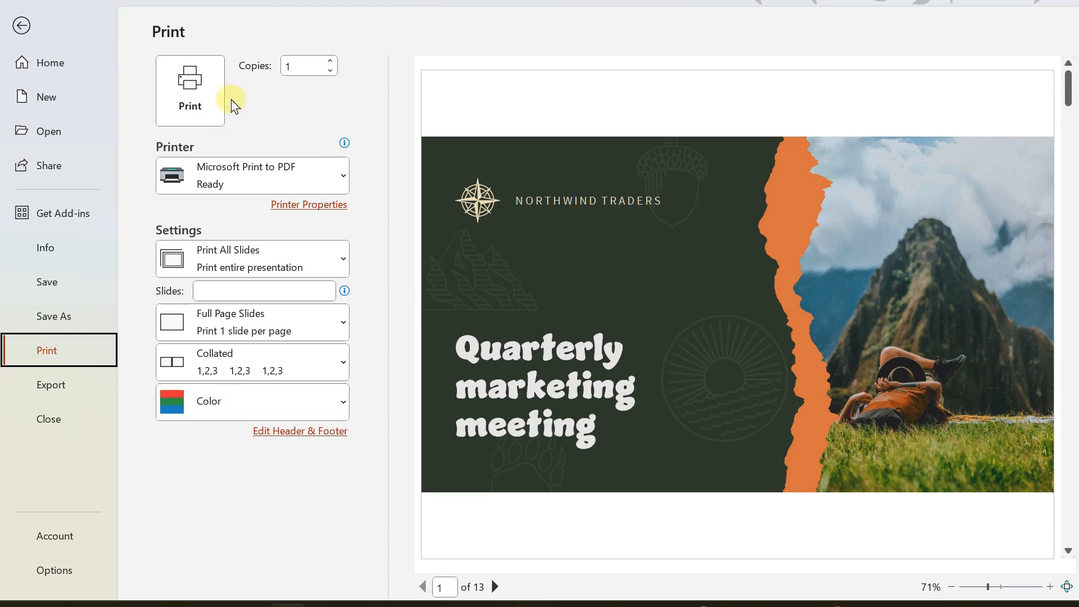
mouse_move(222, 176)
left_click(218, 290)
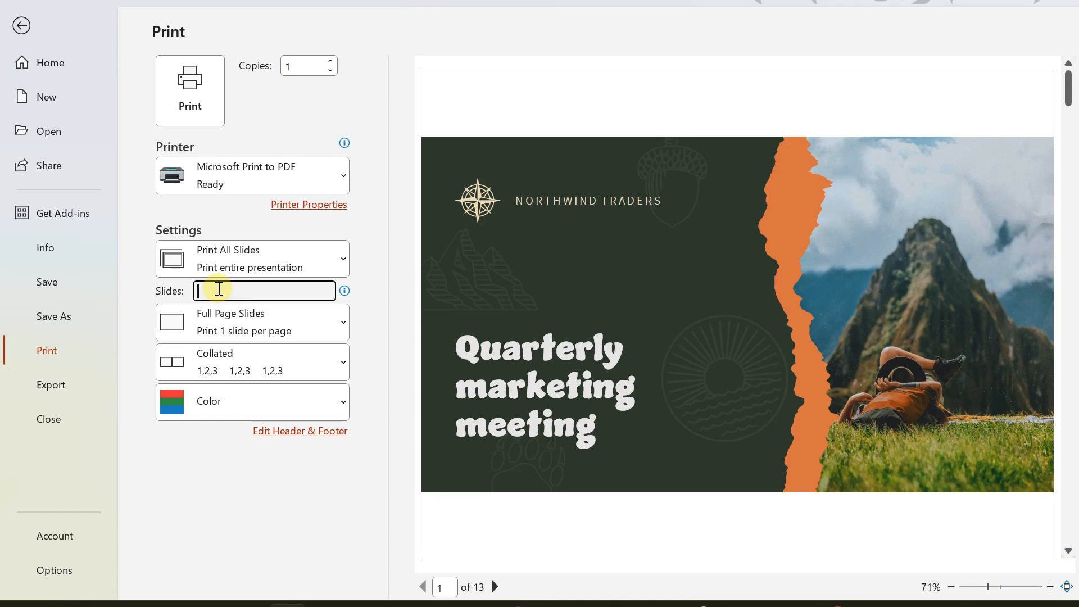
type("4")
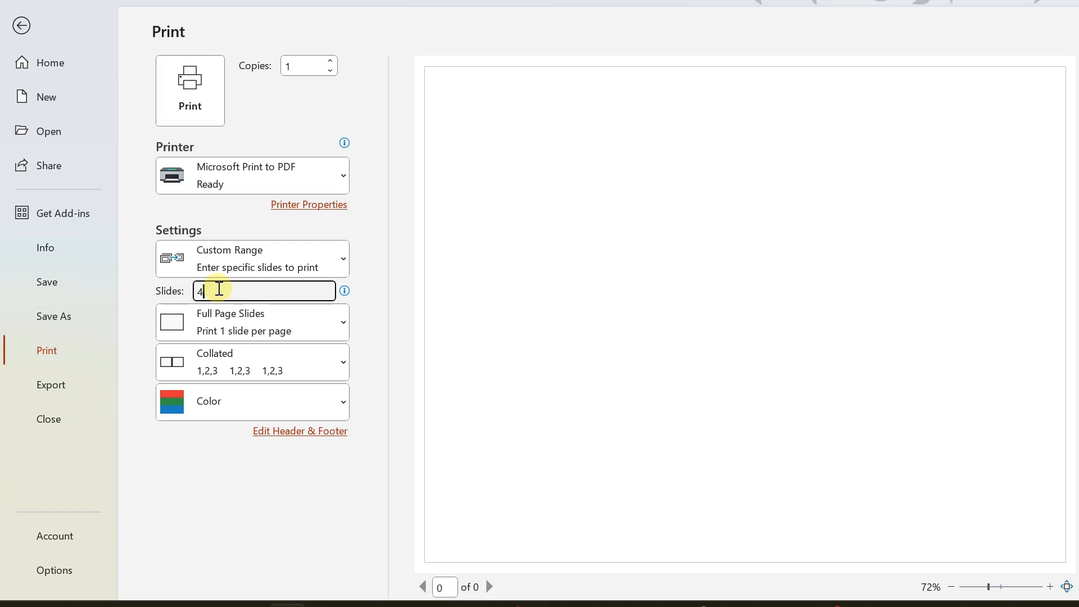
key("BackSpace")
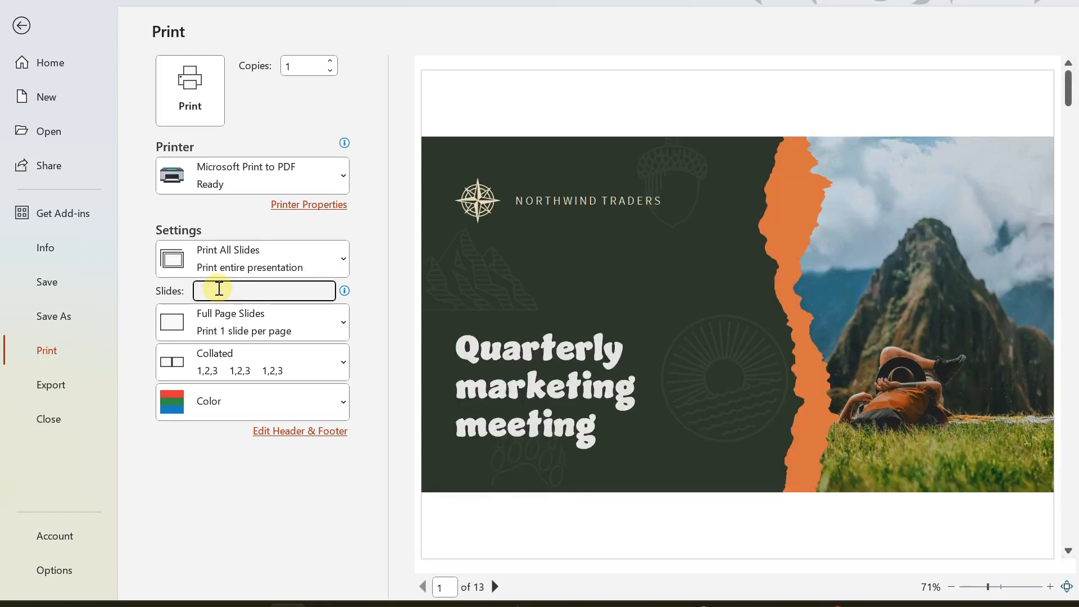
left_click(275, 476)
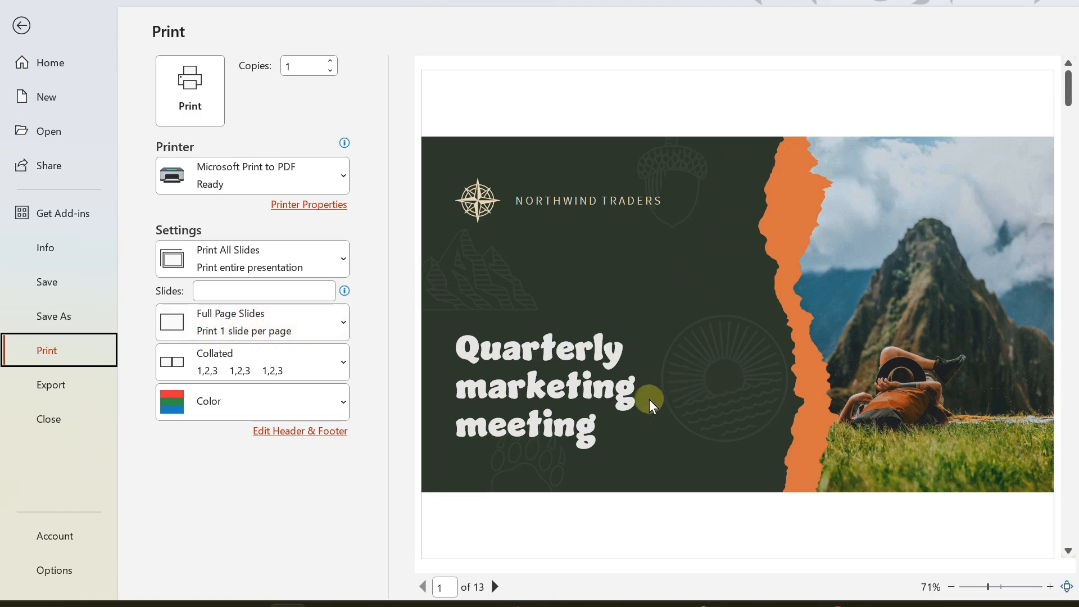
- Try the Notes Pages print layout and the text Outline layout for the whole presentation
left_click(494, 587)
left_click(494, 587)
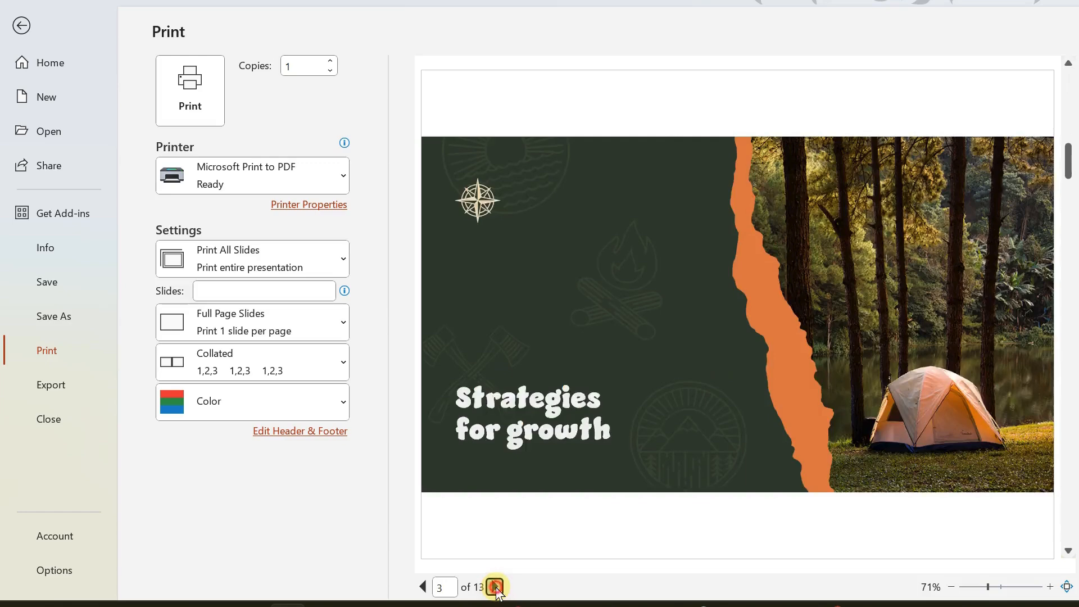
left_click(494, 586)
left_click(494, 587)
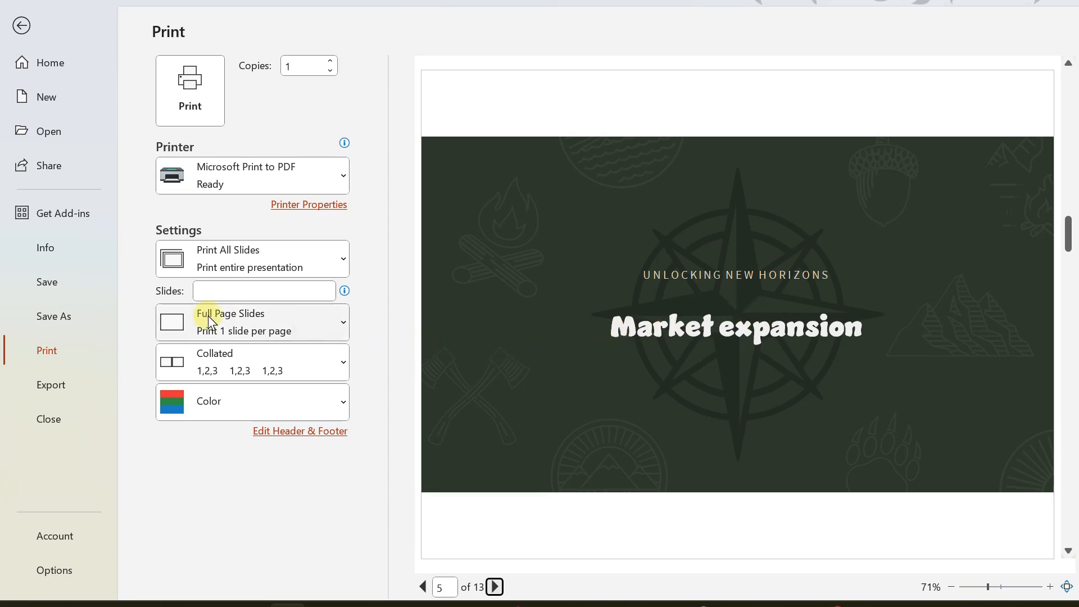
left_click(344, 323)
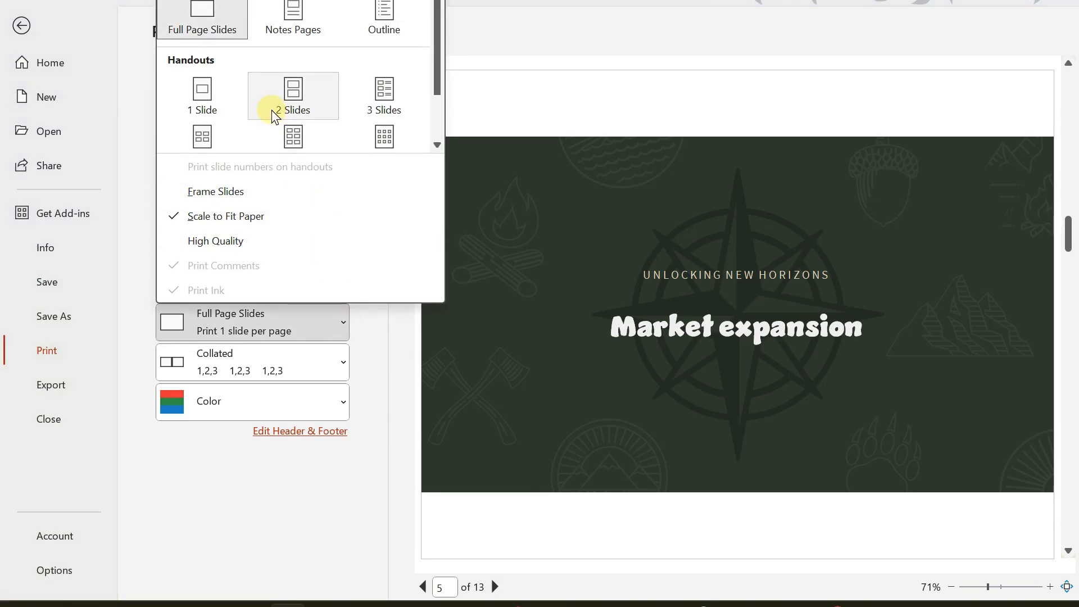
left_click(294, 19)
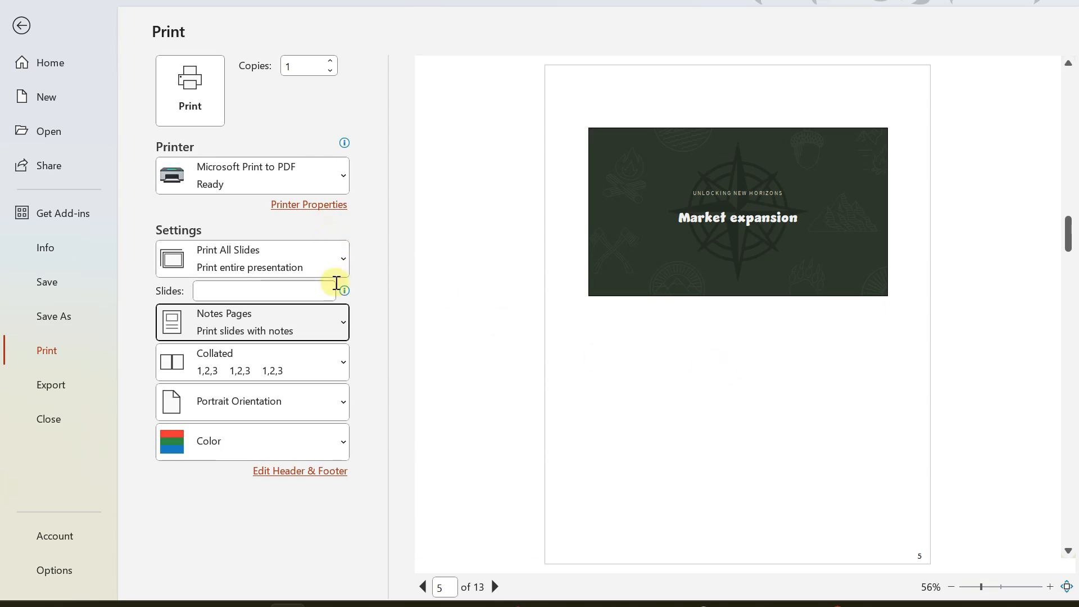
left_click(344, 332)
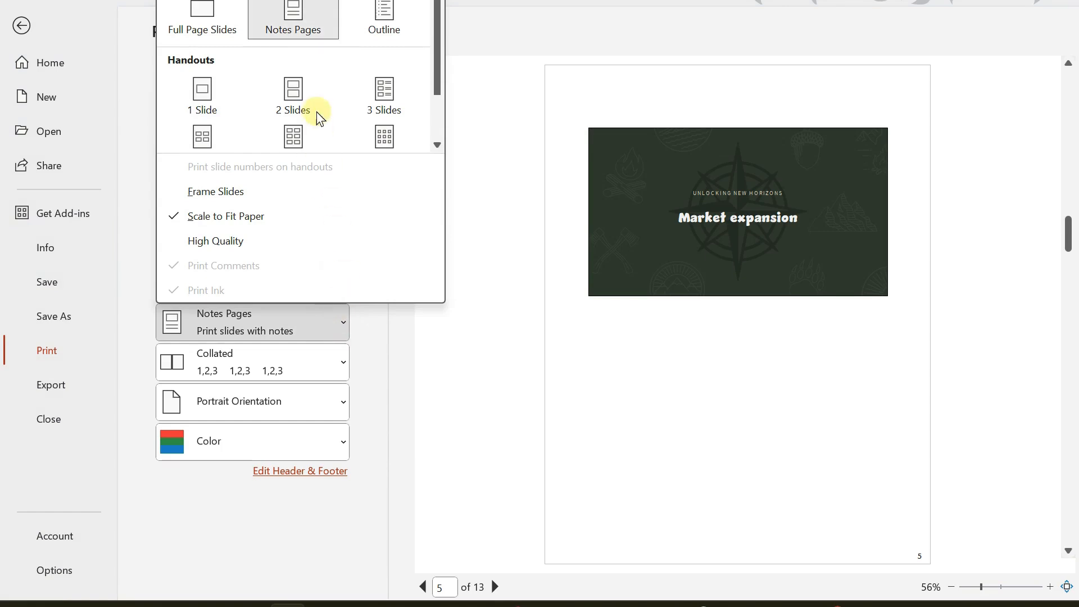
left_click(384, 15)
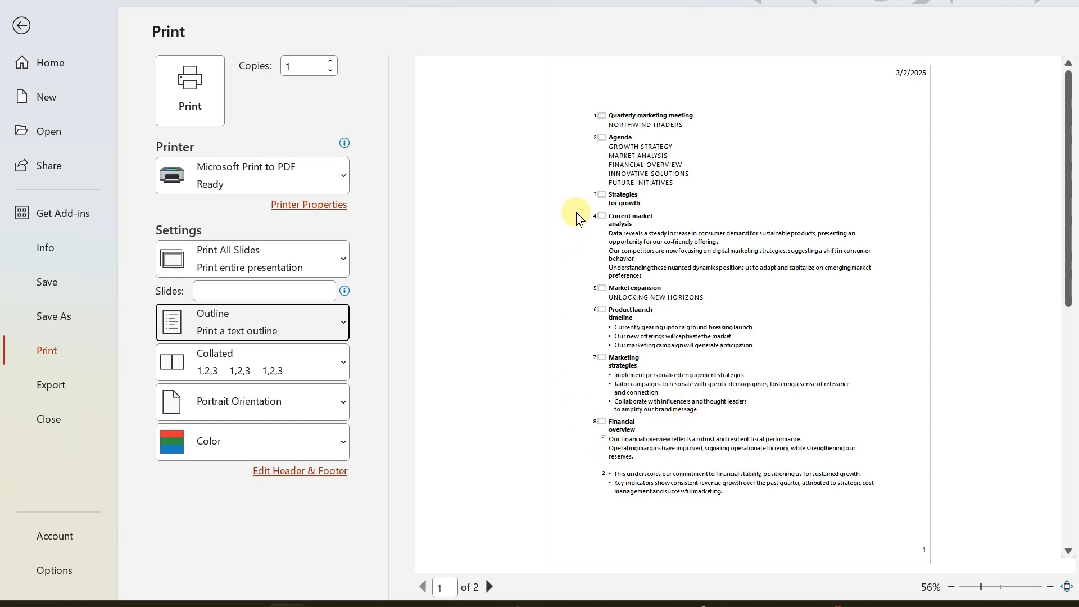
- Set the print layout to handouts with 2 slides per page and the color mode to Pure Black and White
left_click(344, 330)
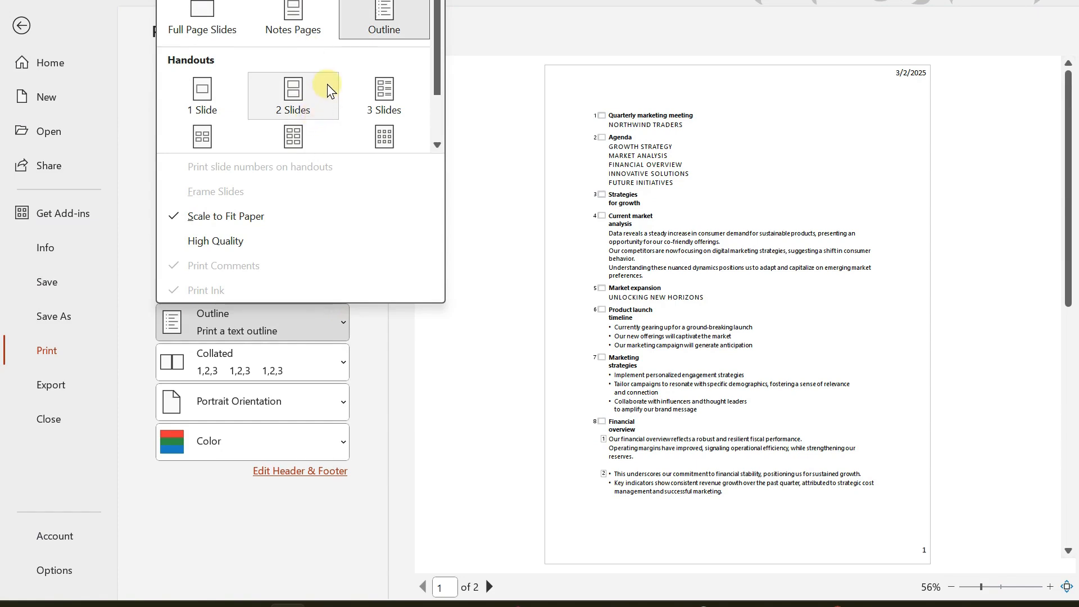
scroll(328, 90, "down", 1)
scroll(329, 90, "up", 1)
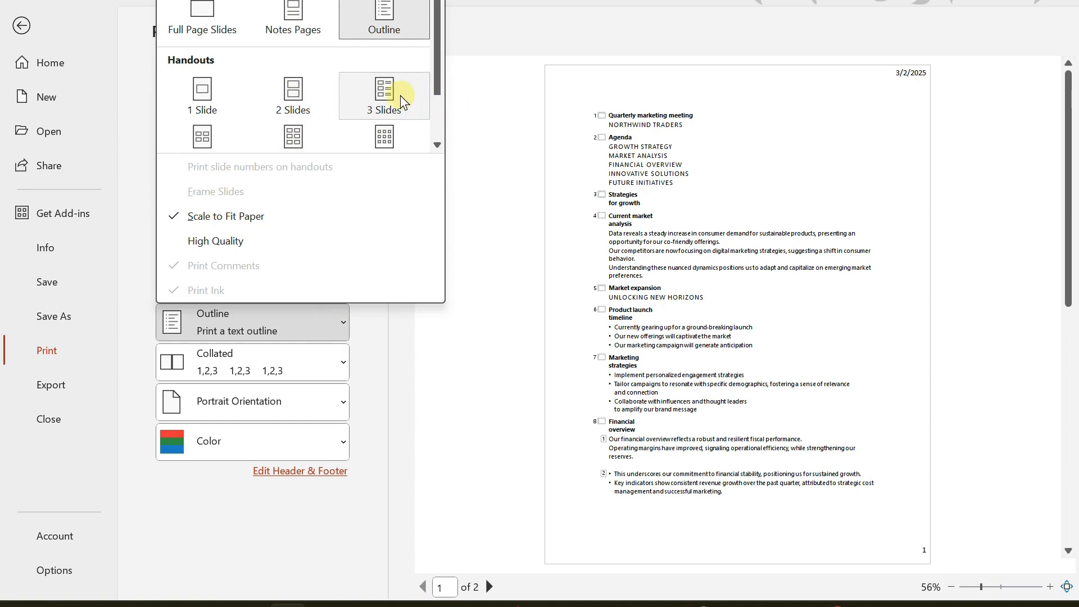
scroll(402, 101, "down", 1)
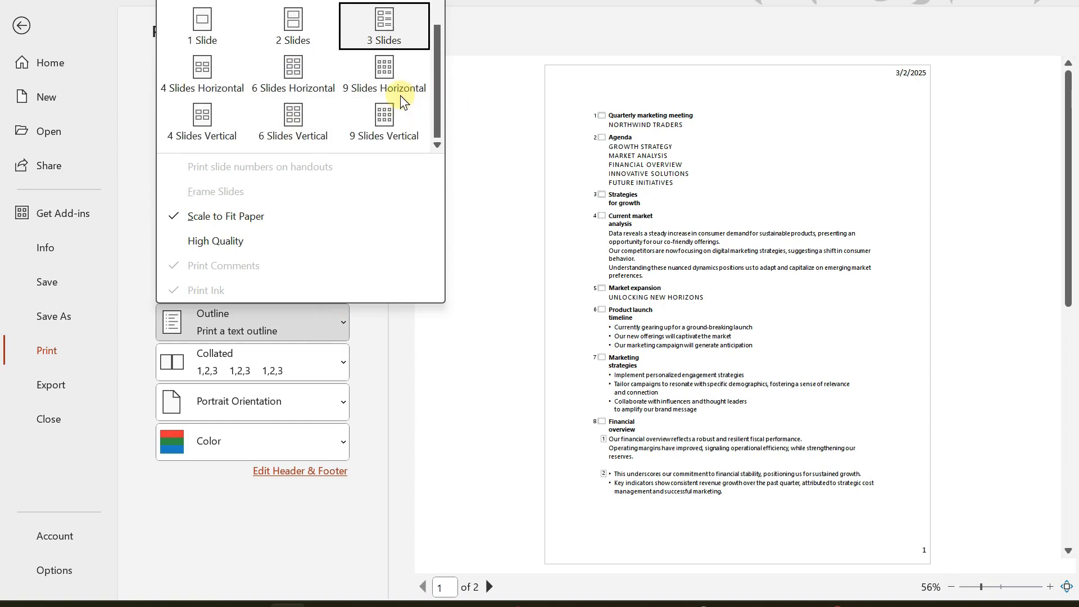
scroll(377, 93, "up", 1)
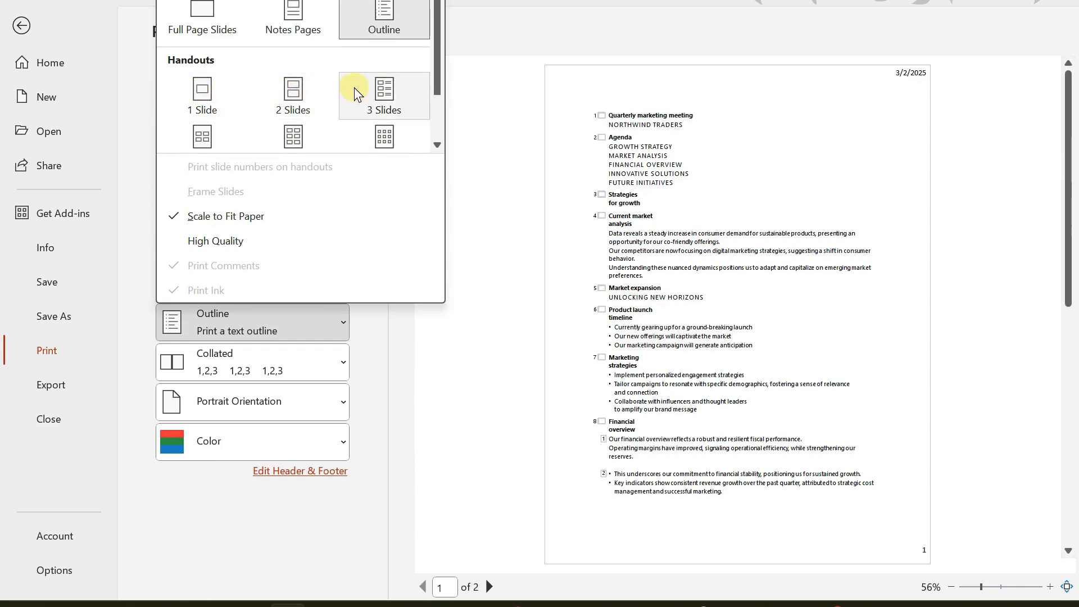
left_click(292, 93)
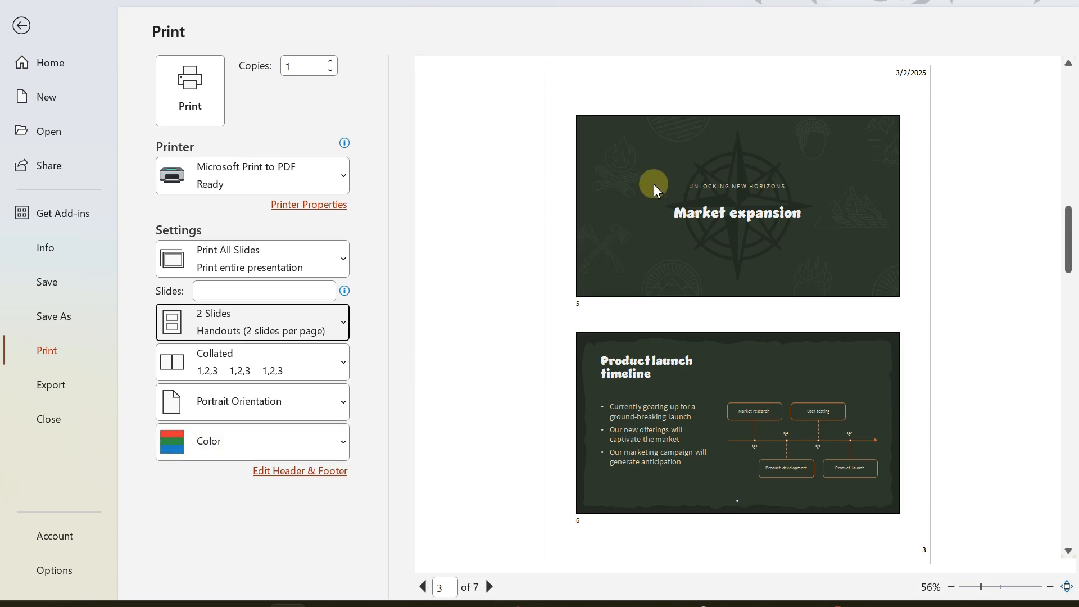
left_click(341, 445)
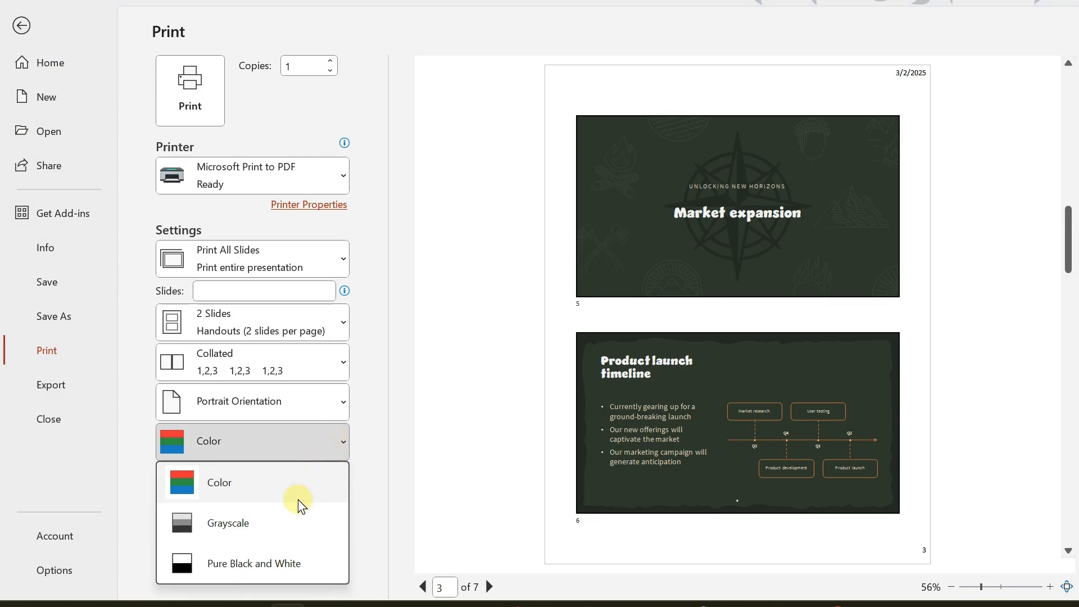
left_click(225, 566)
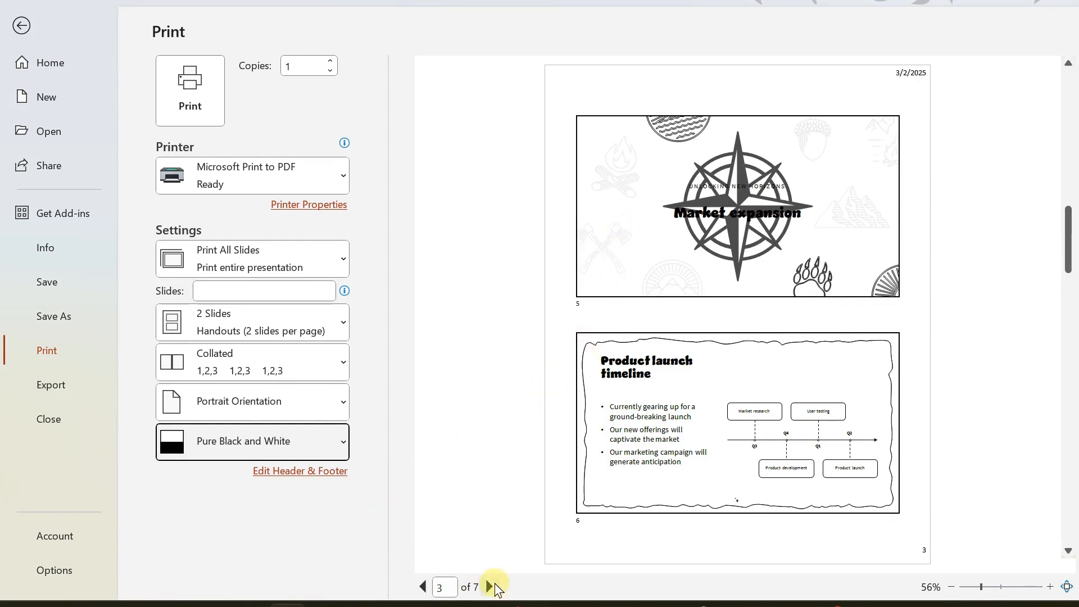
- Examine the black-and-white handout pages in the print preview, from the first page through the last
left_click(419, 587)
left_click(418, 588)
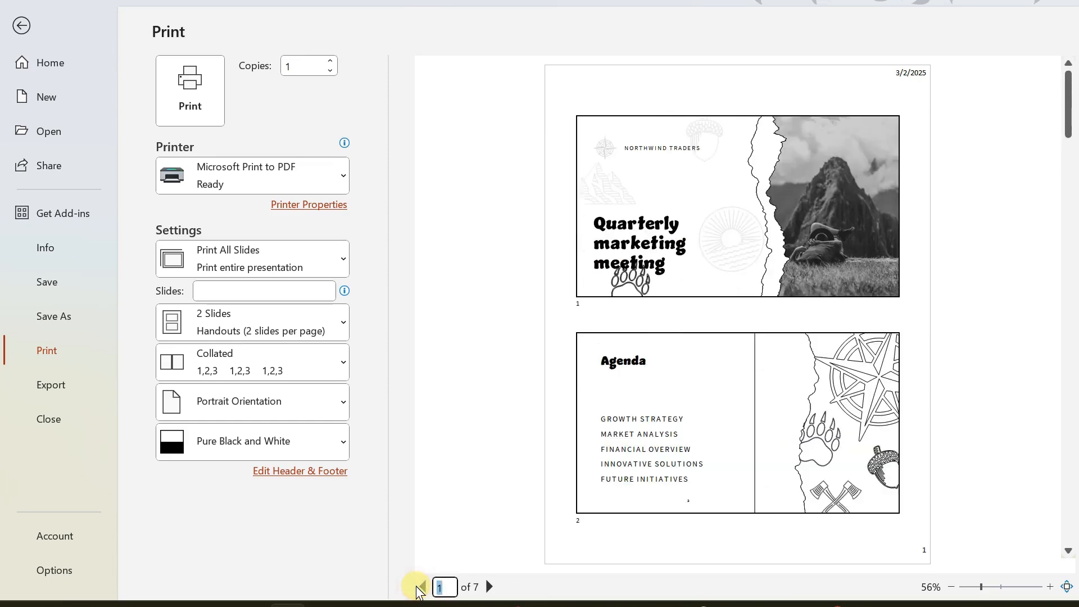
left_click(507, 583)
left_click(489, 587)
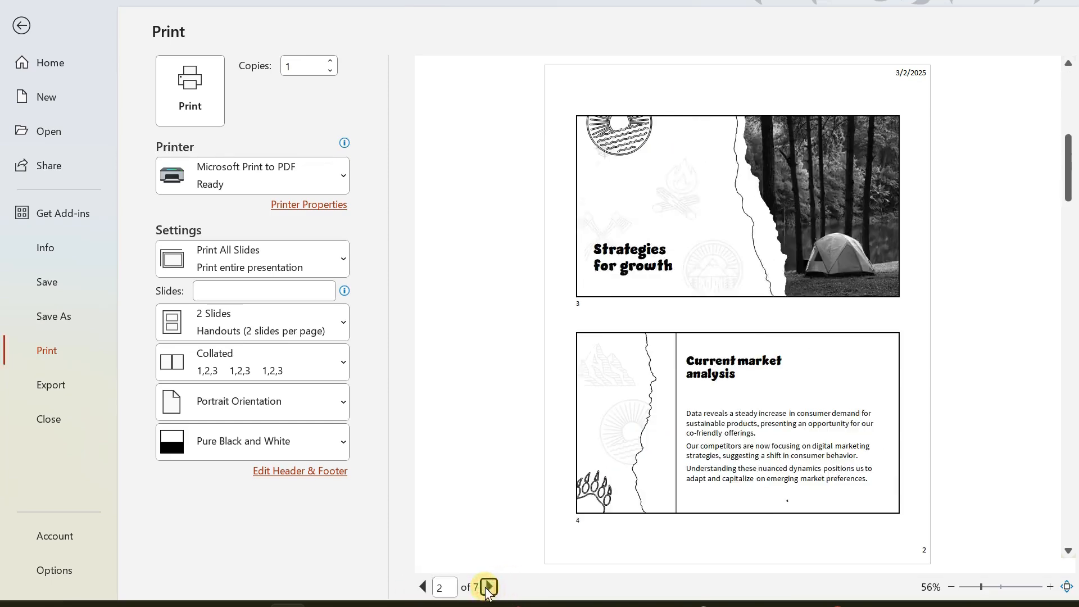
left_click(489, 587)
left_click(489, 587)
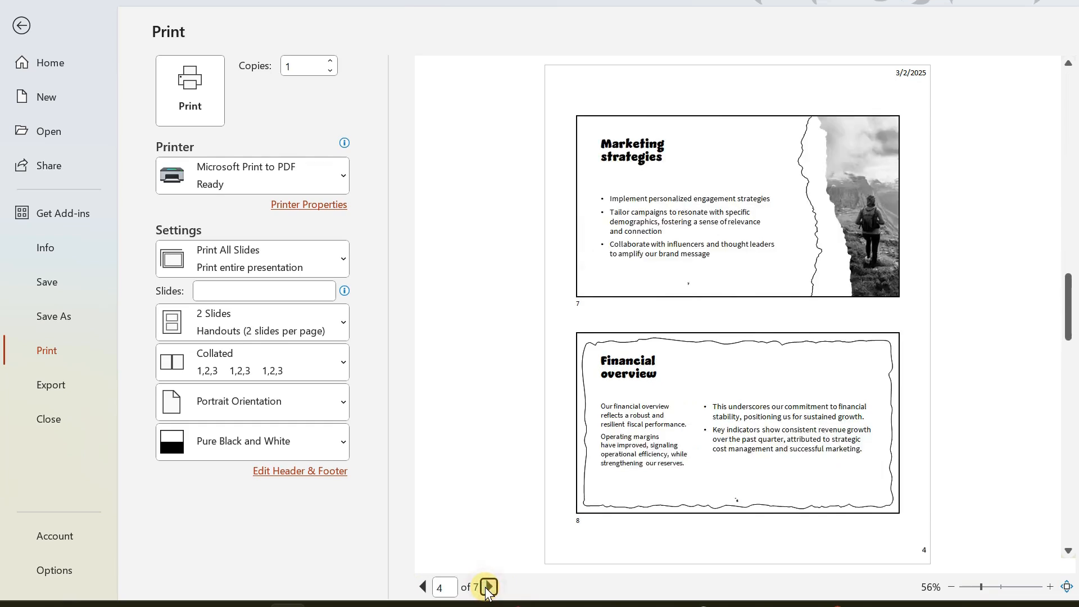
left_click(489, 586)
left_click(489, 586)
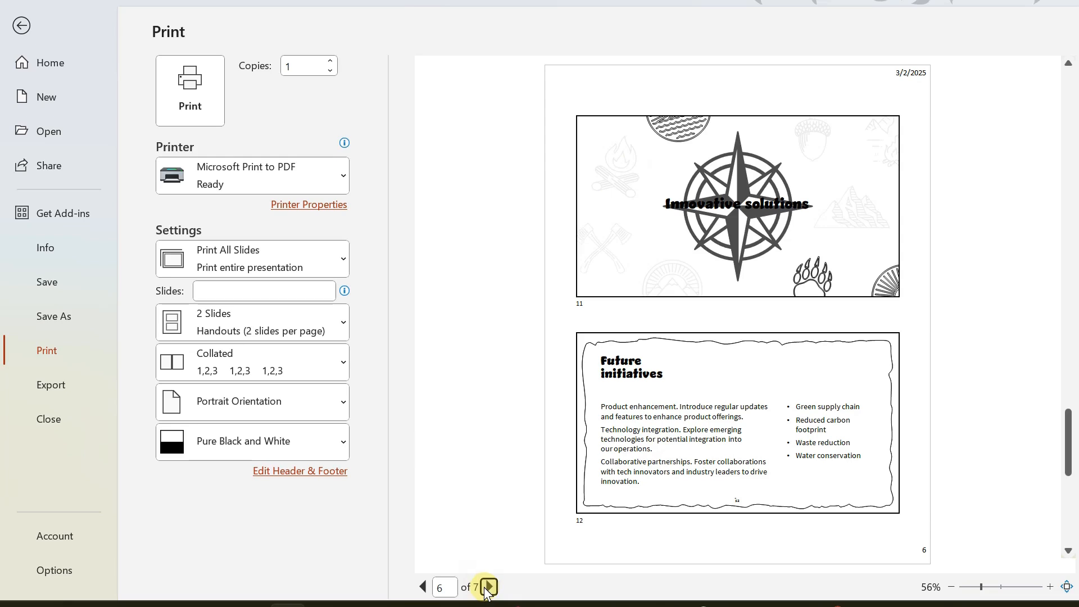
left_click(489, 586)
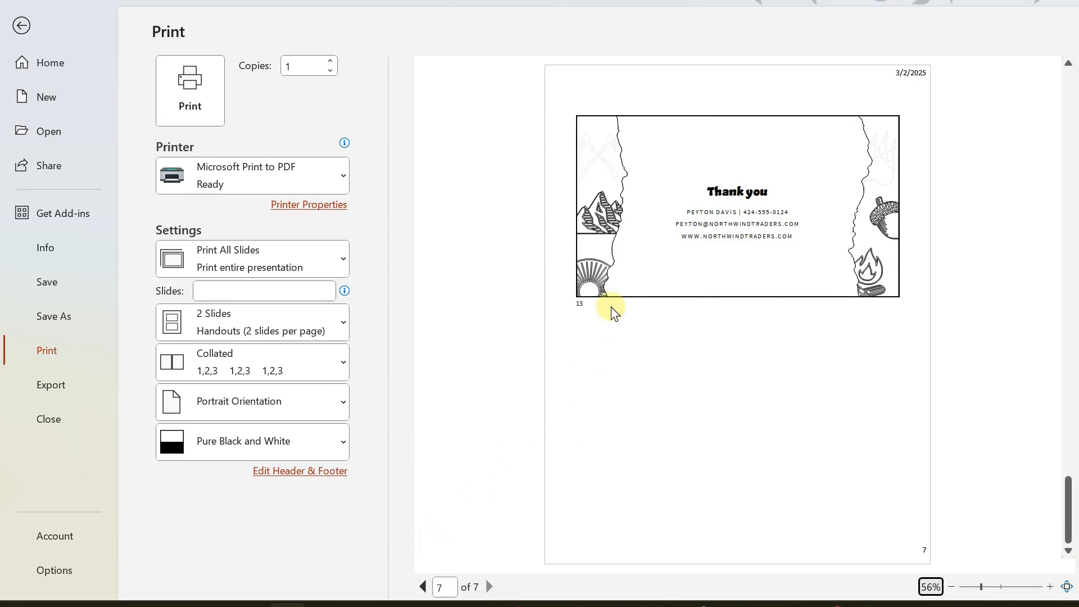
left_click(423, 586)
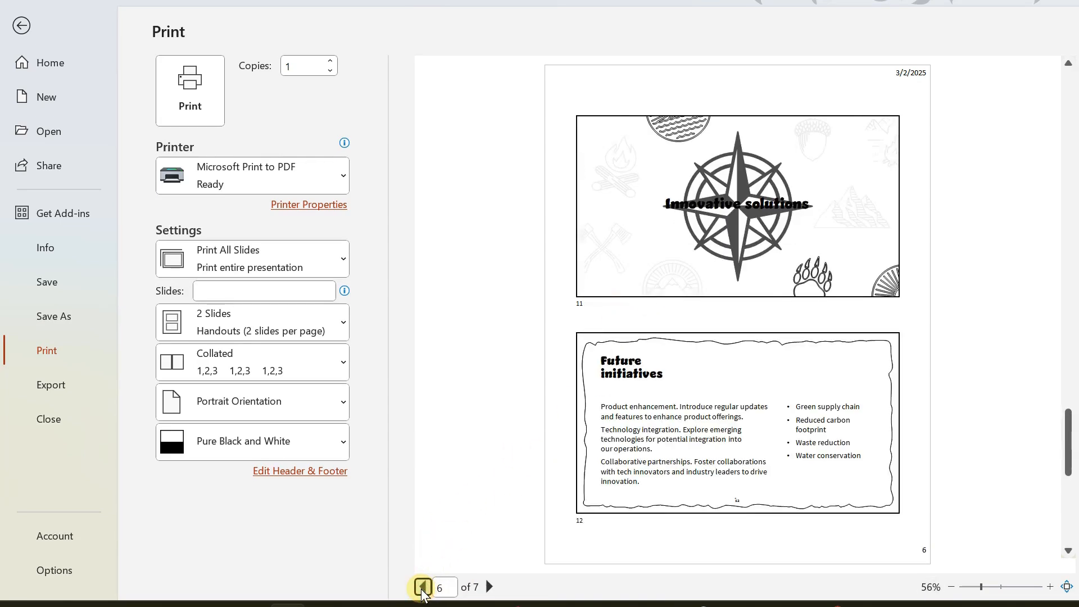